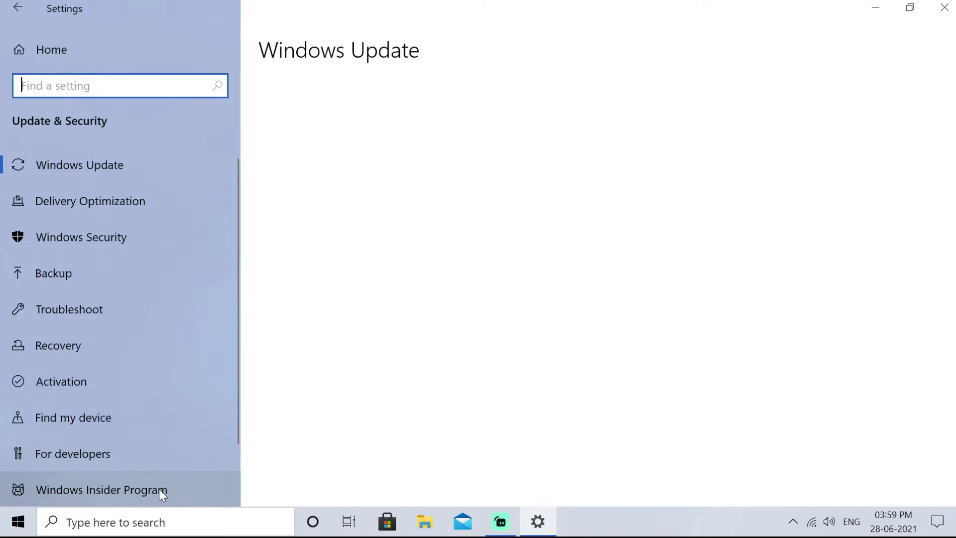
- Launch services.msc and select the Update Orchestrator Service, currently Disabled, in the list
key("super+r")
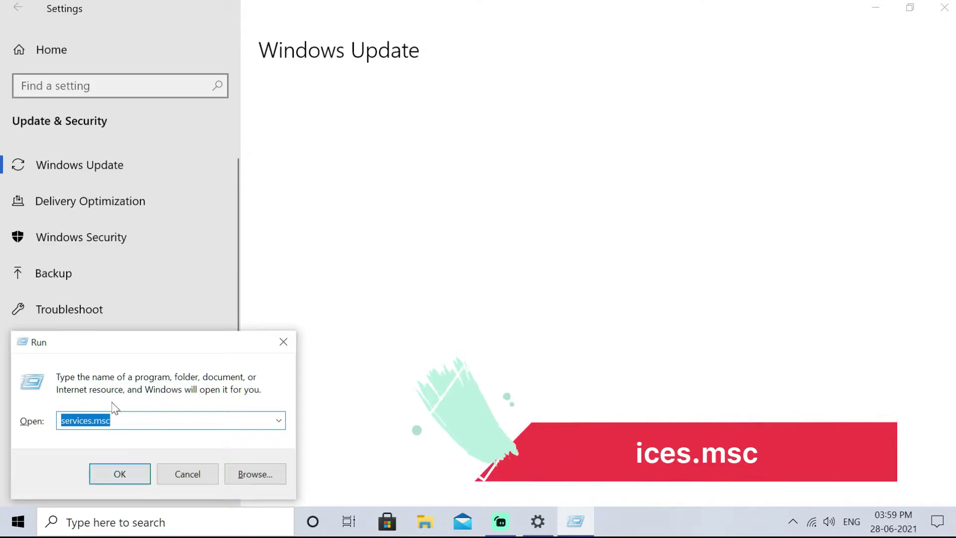
left_click(130, 473)
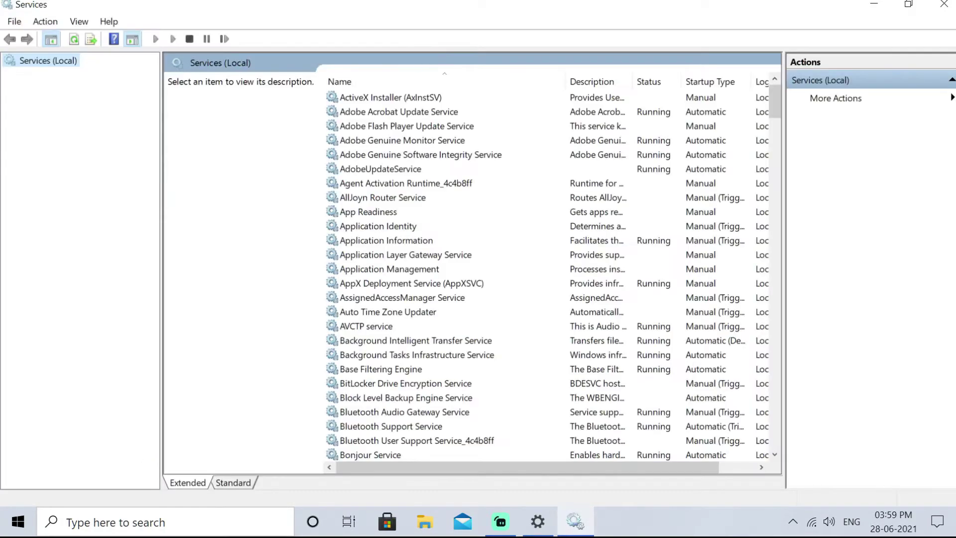
left_click(400, 332)
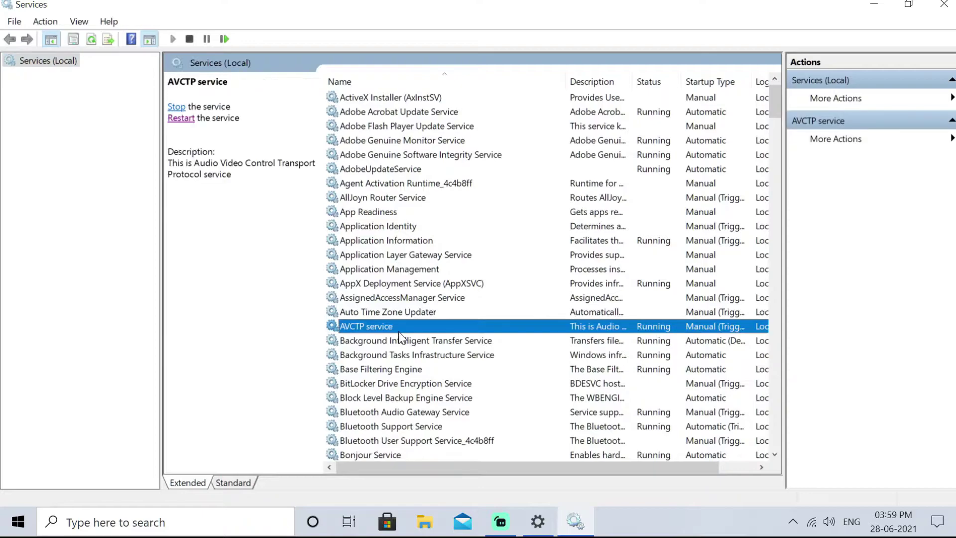
key("u")
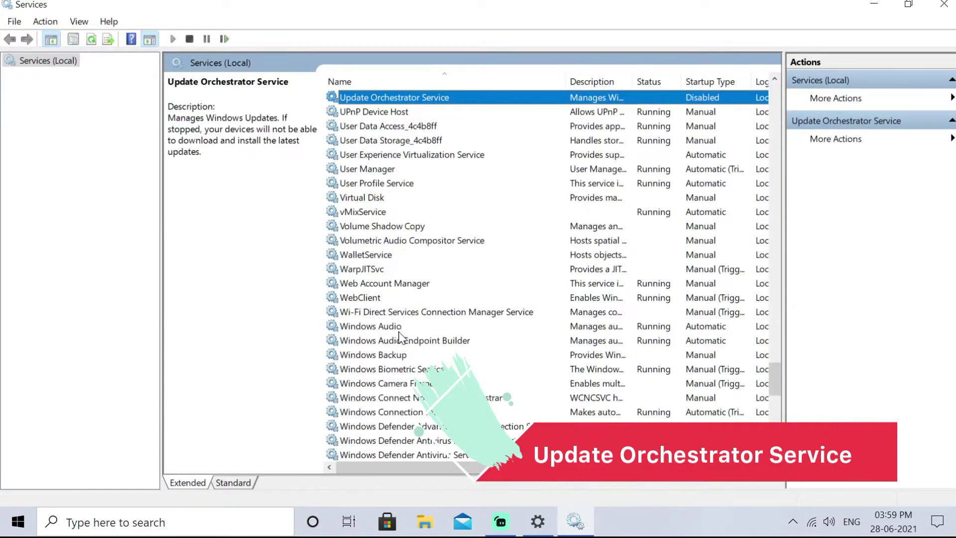
key("Down")
key("Up")
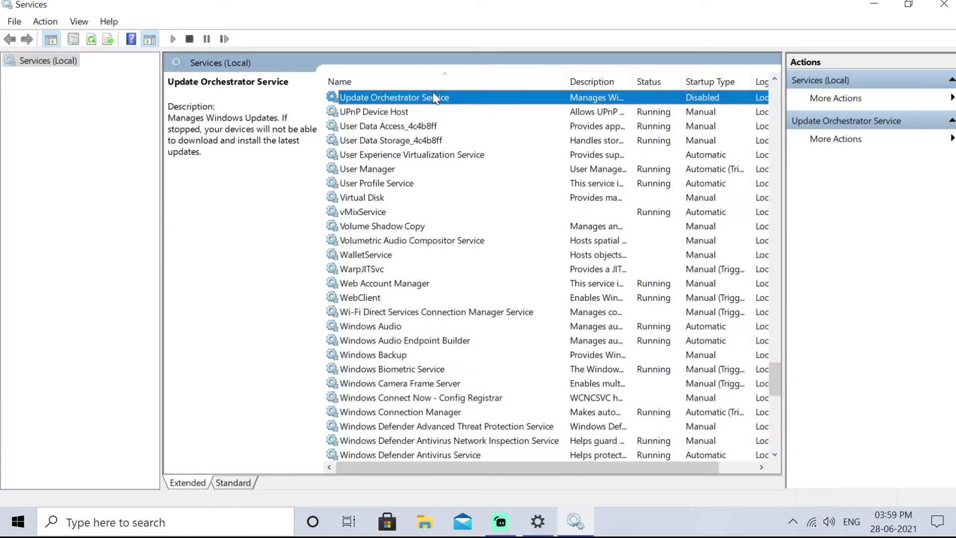
- Set Update Orchestrator Service startup type to Automatic, apply, and start the service
double_click(542, 103)
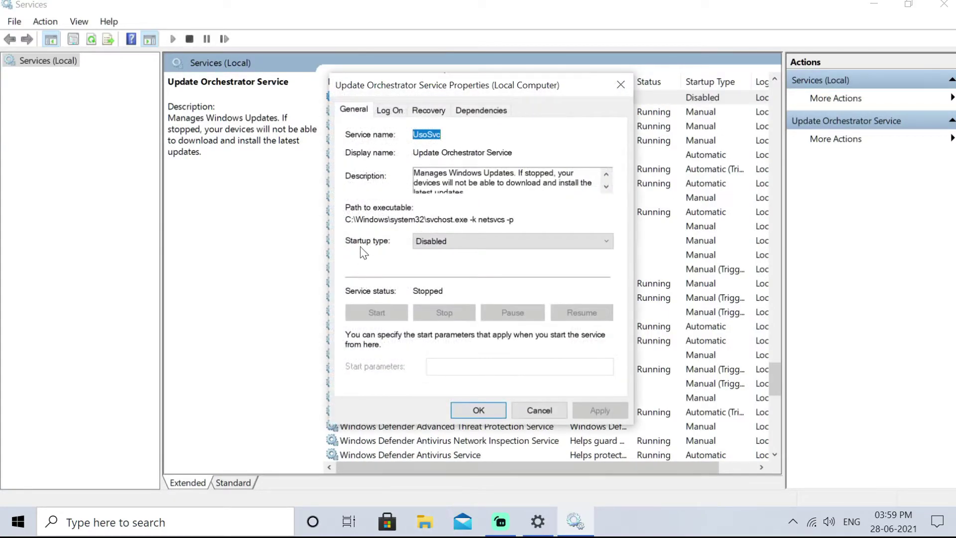
left_click(429, 240)
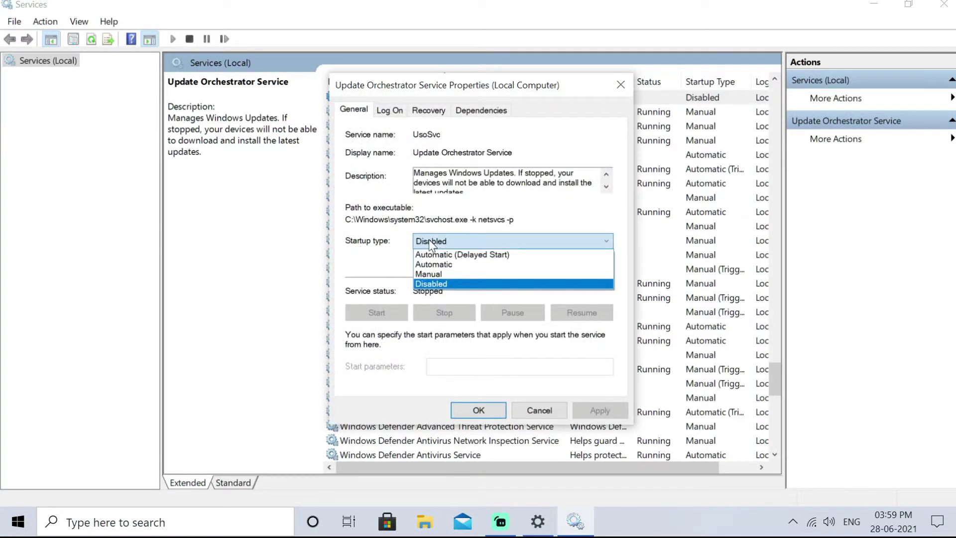
left_click(435, 265)
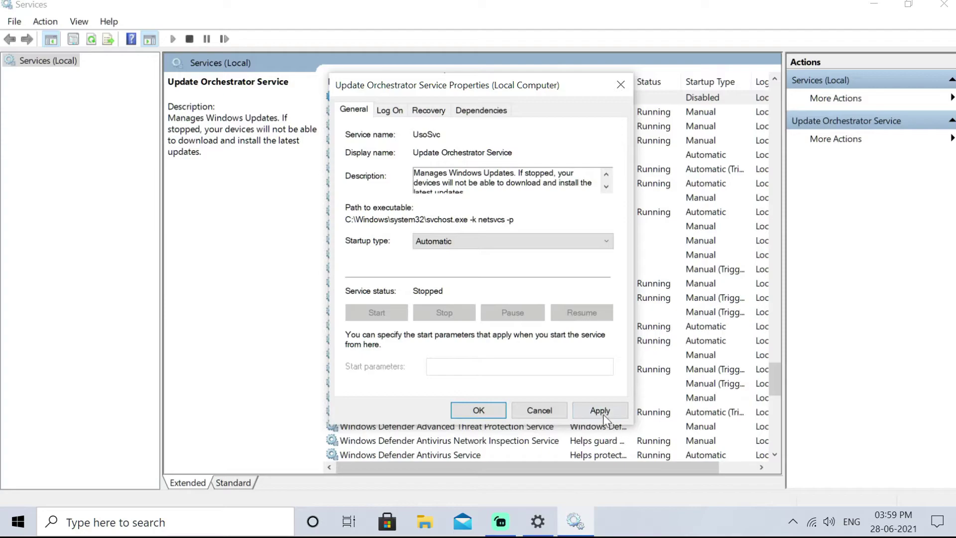
left_click(599, 411)
left_click(374, 314)
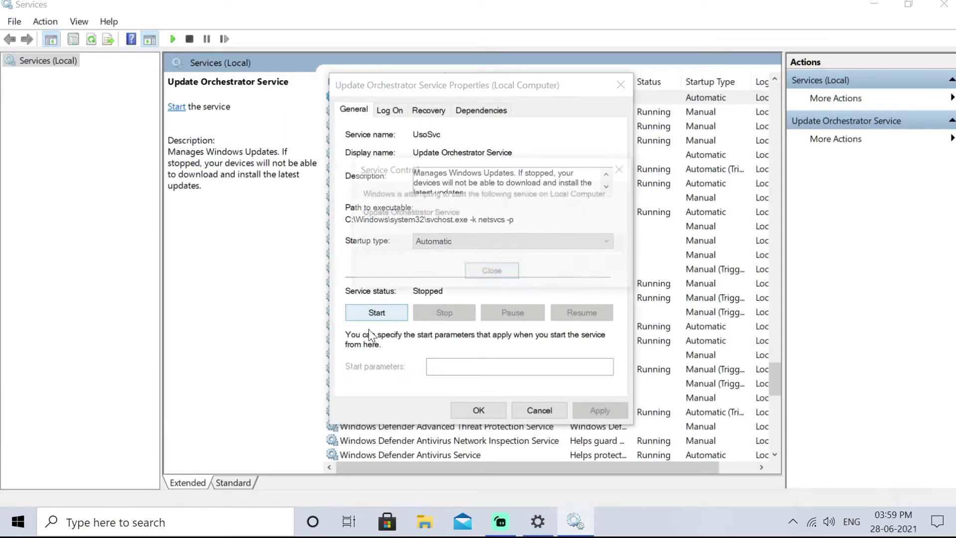
left_click(478, 410)
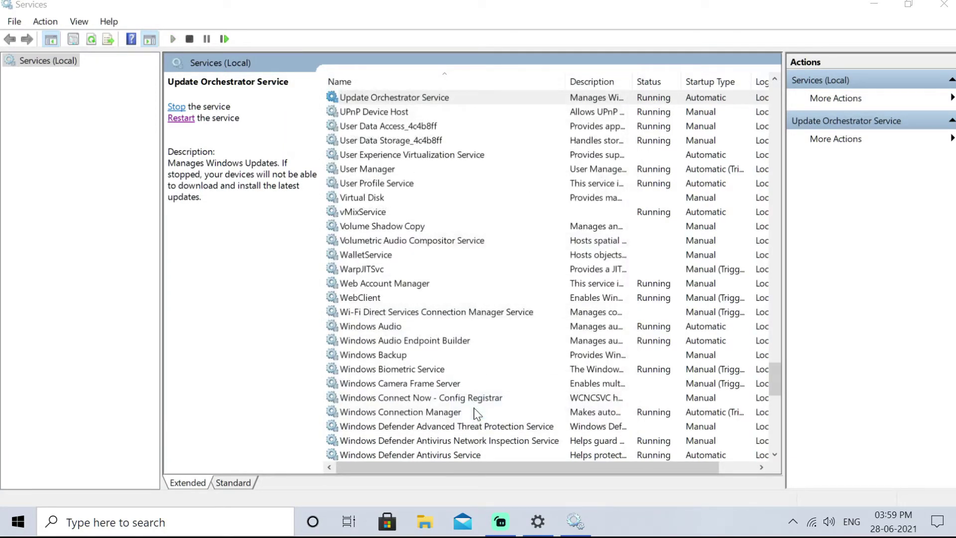
- Close Windows Settings and relaunch it from Windows search
left_click(546, 522)
left_click(17, 7)
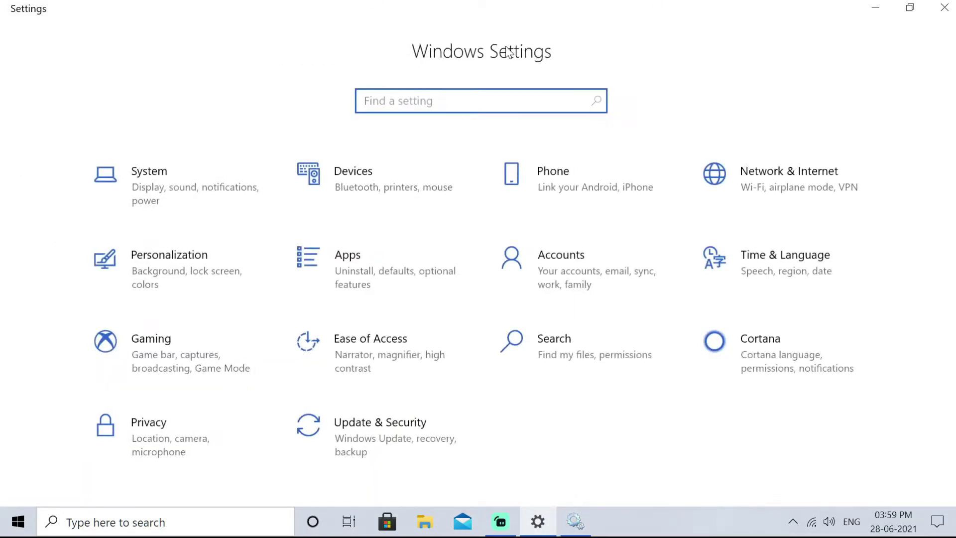
left_click(944, 7)
left_click(164, 522)
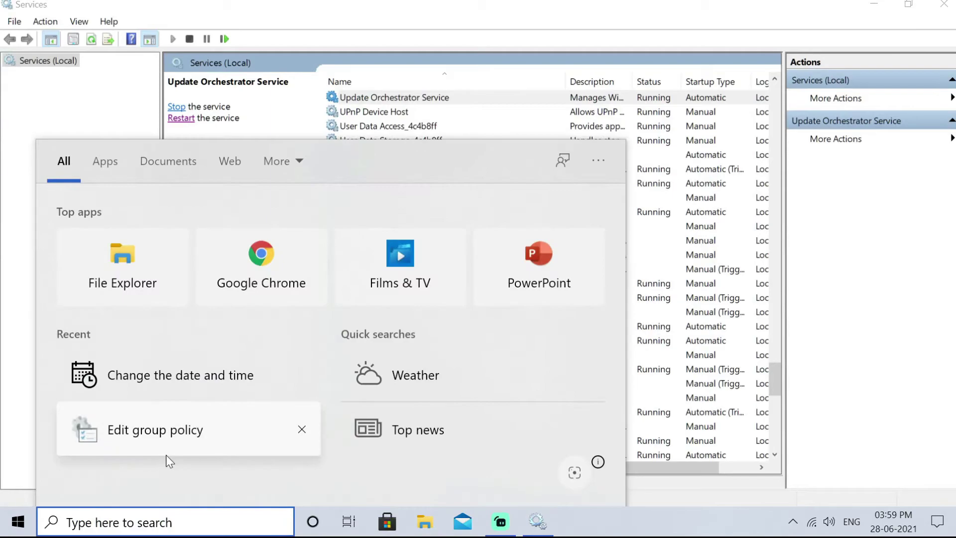
type("se")
left_click(410, 300)
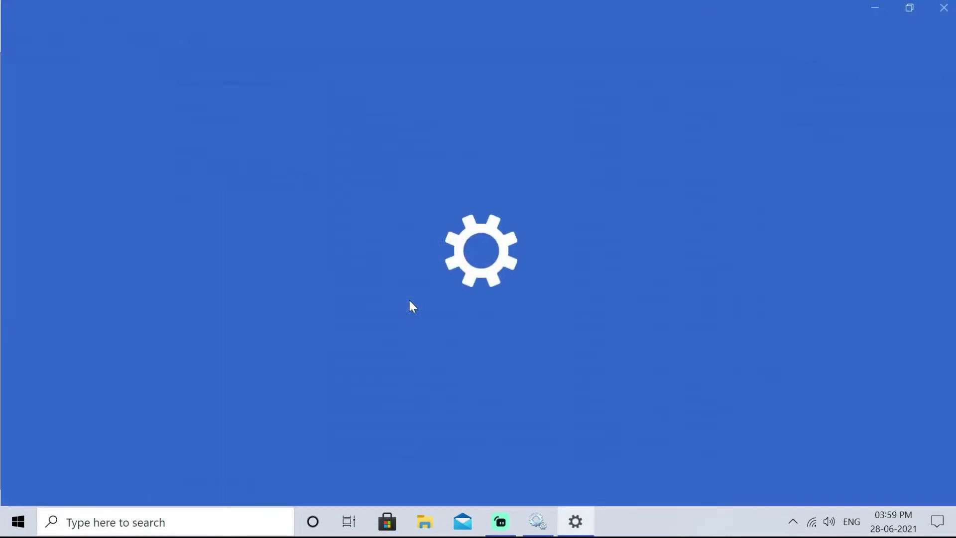
- Check that Update & Security now shows Windows Update options, then go back to Settings home
left_click(381, 467)
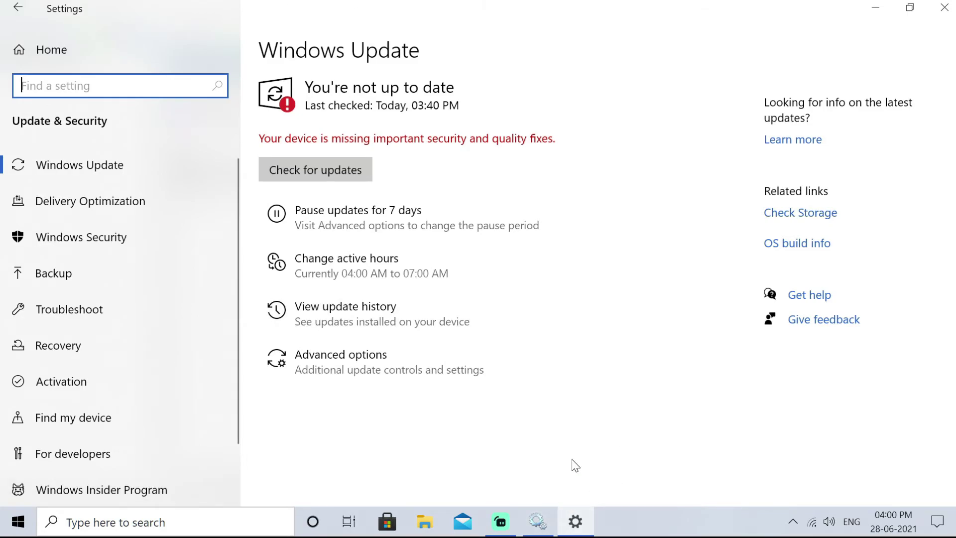
left_click(18, 9)
mouse_move(538, 522)
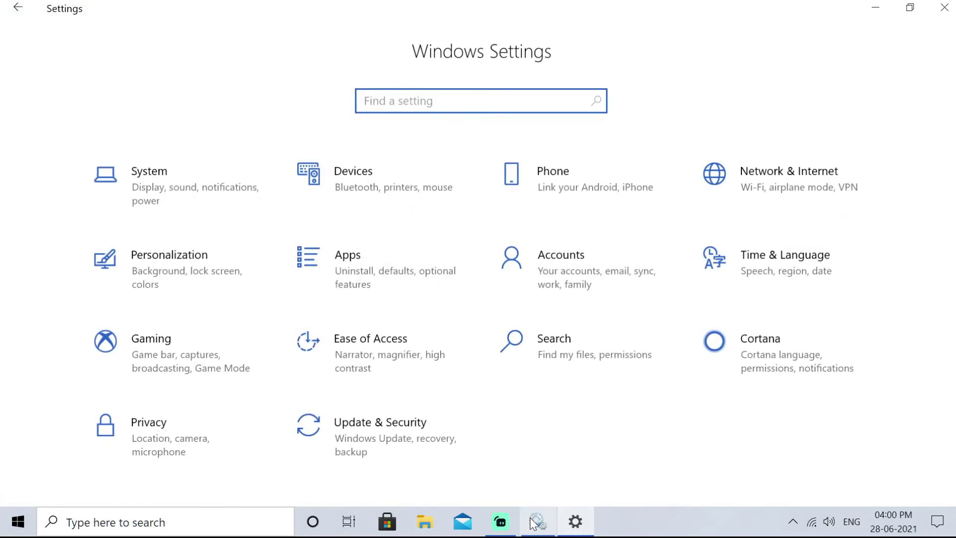